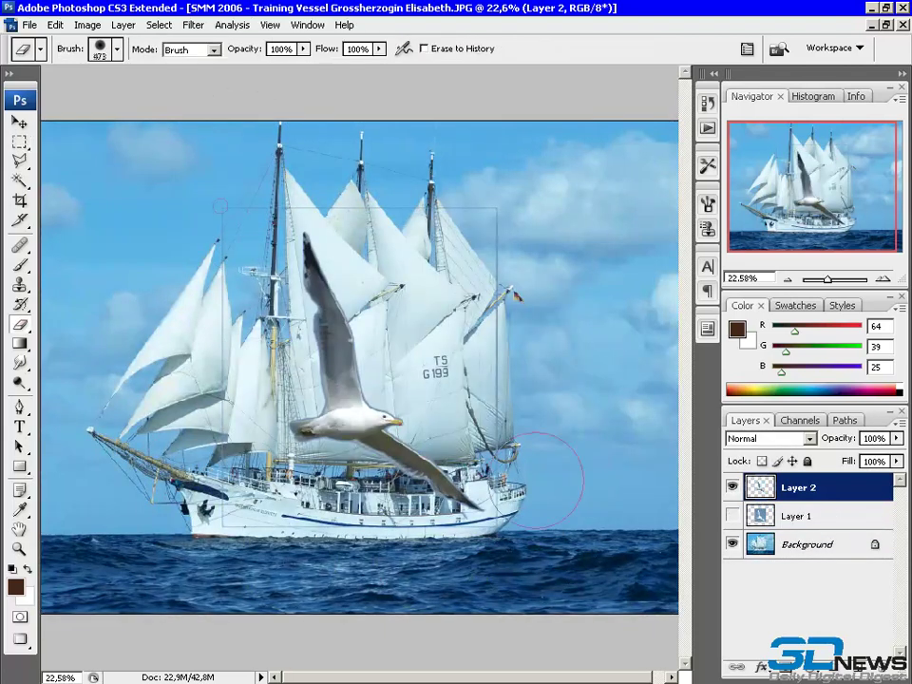
Step: Move the seagull into the sky beside the ship's stern and scale it proportionally to 73.7%
key("v")
mouse_move(338, 418)
left_mouse_down()
mouse_move(422, 322)
mouse_move(528, 307)
left_mouse_up()
key("ctrl+t")
left_click_drag(462, 83, 530, 180)
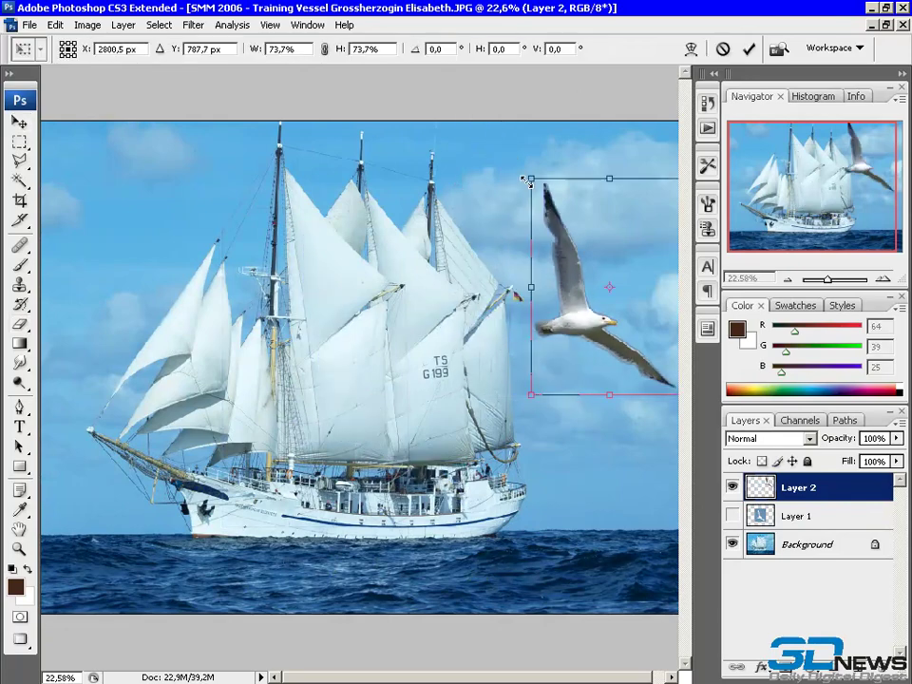
left_click_drag(575, 300, 560, 237)
key("Return")
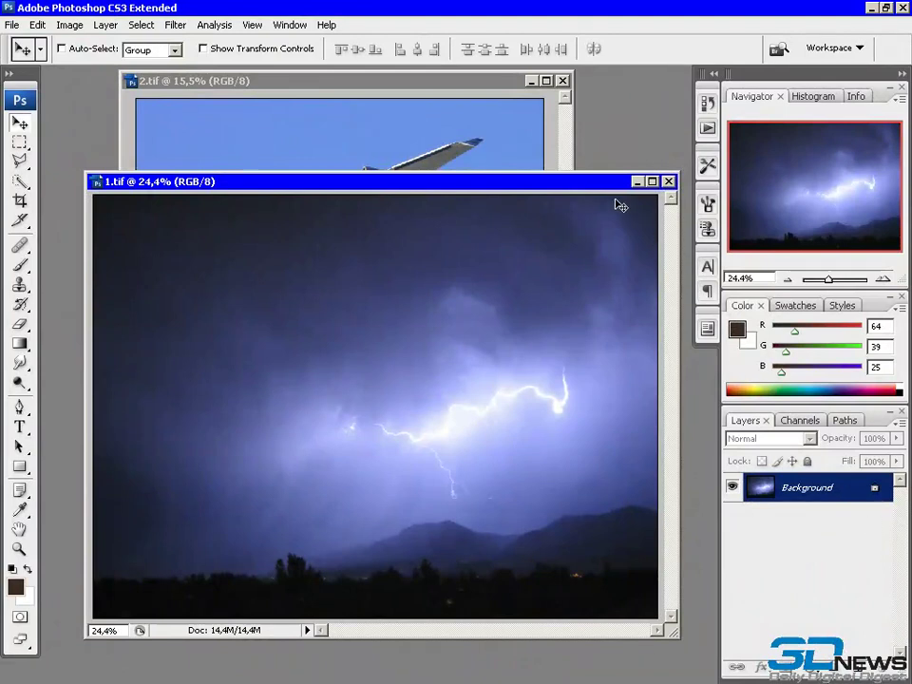
Step: Bring the airplane image 2.tif in front of the lightning image and maximize its window
left_click_drag(605, 185, 605, 221)
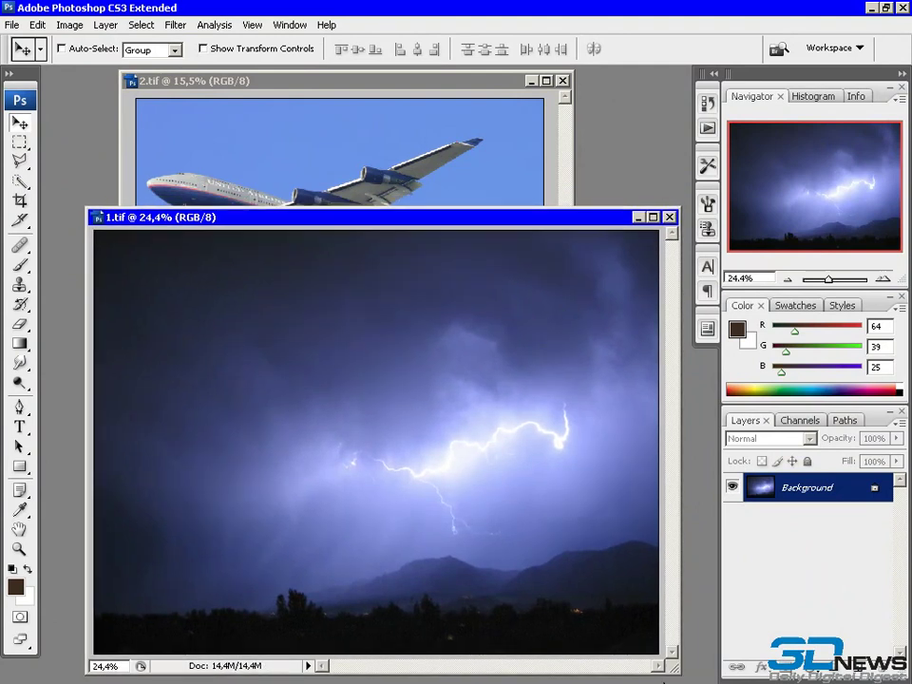
left_click(346, 201)
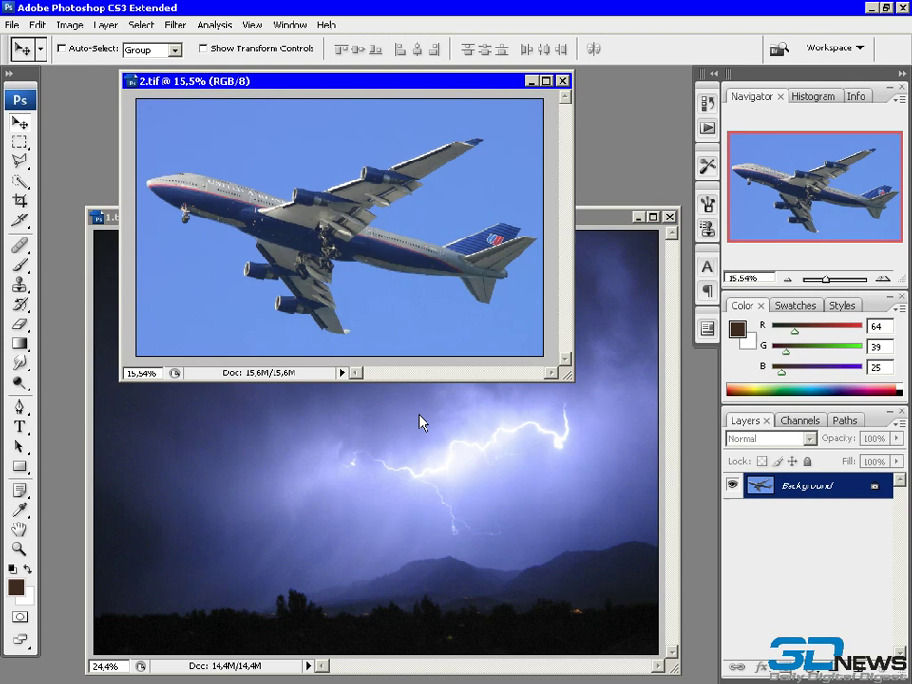
double_click(304, 83)
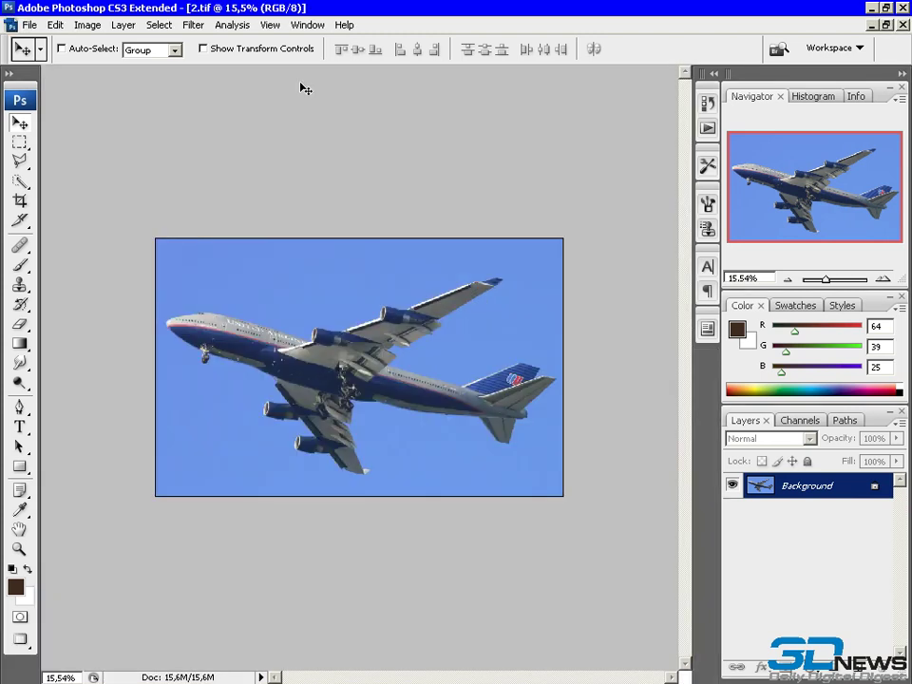
scroll(290, 258, "up", 3)
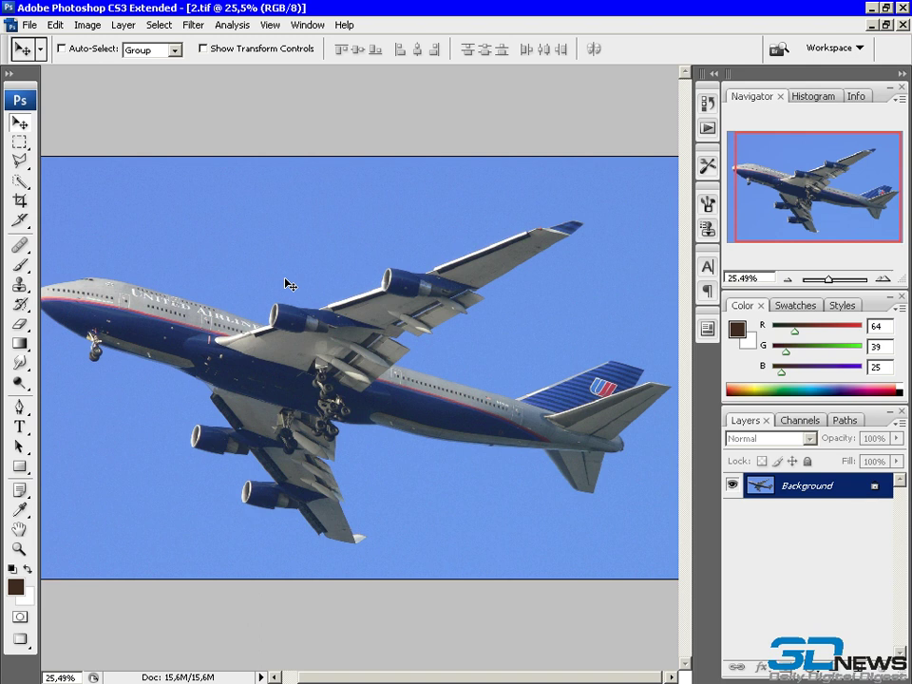
Step: Select the blue sky around the airplane with the Magic Wand and invert the selection to isolate the airplane
left_click(20, 180)
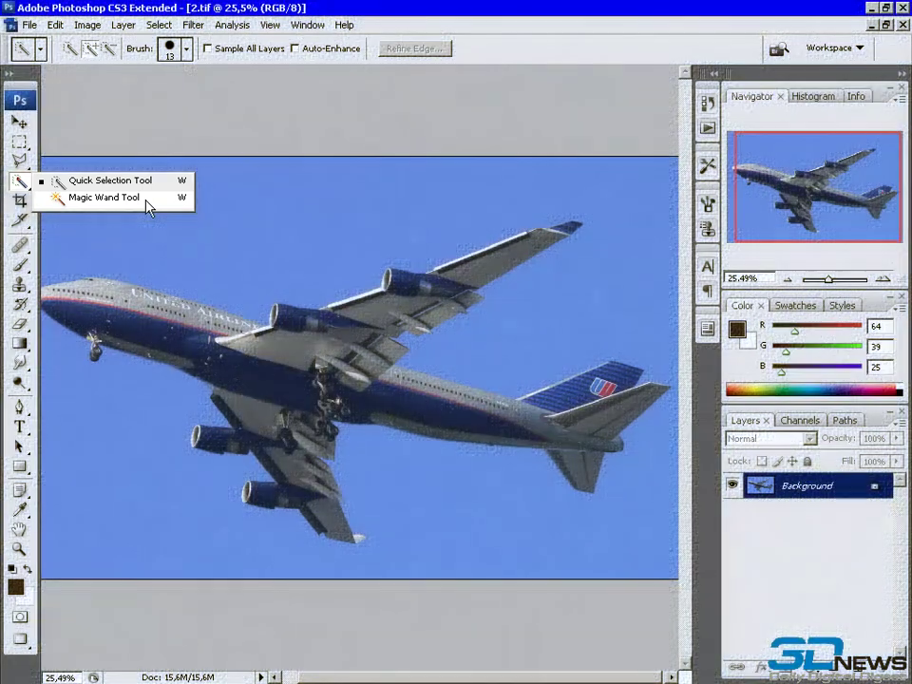
left_click(145, 199)
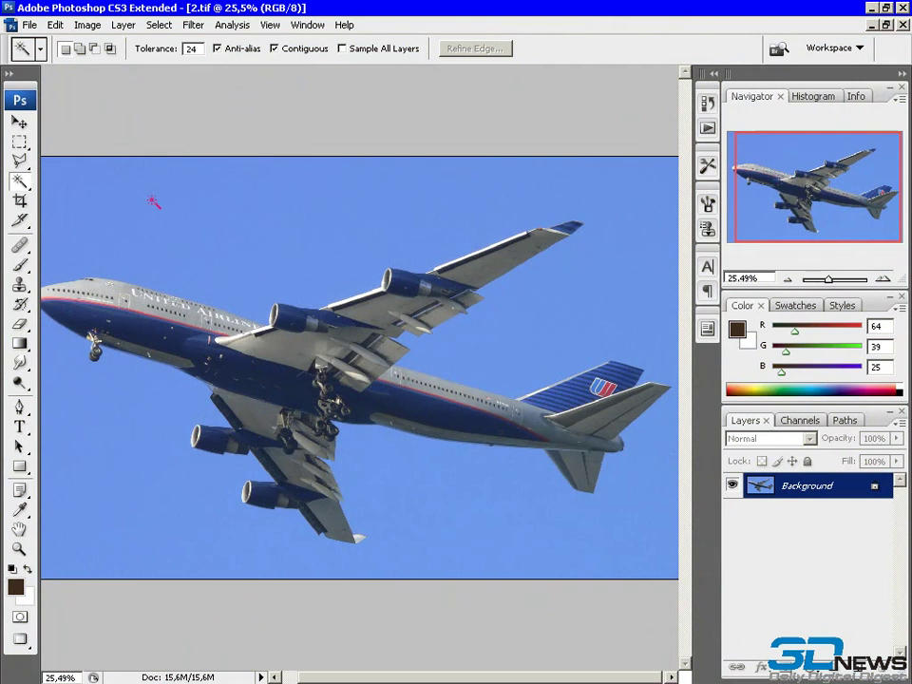
left_click(152, 201)
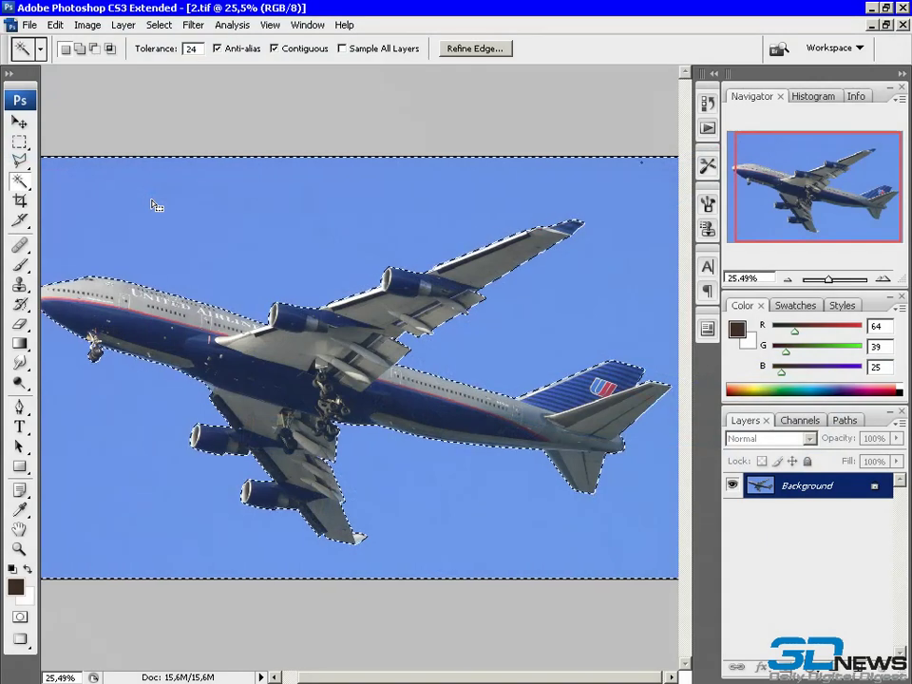
right_click(153, 203)
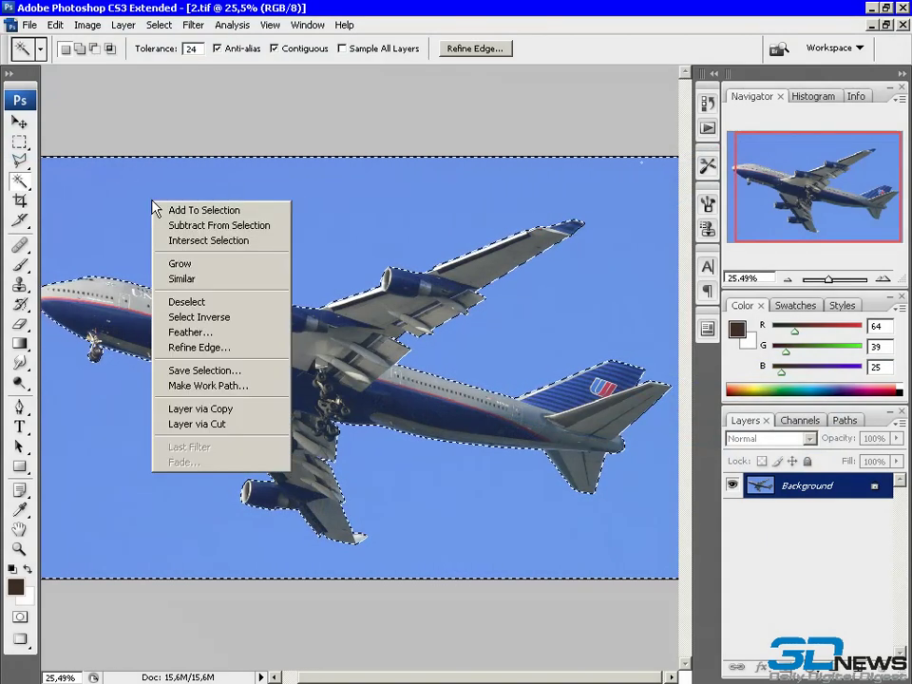
left_click(270, 317)
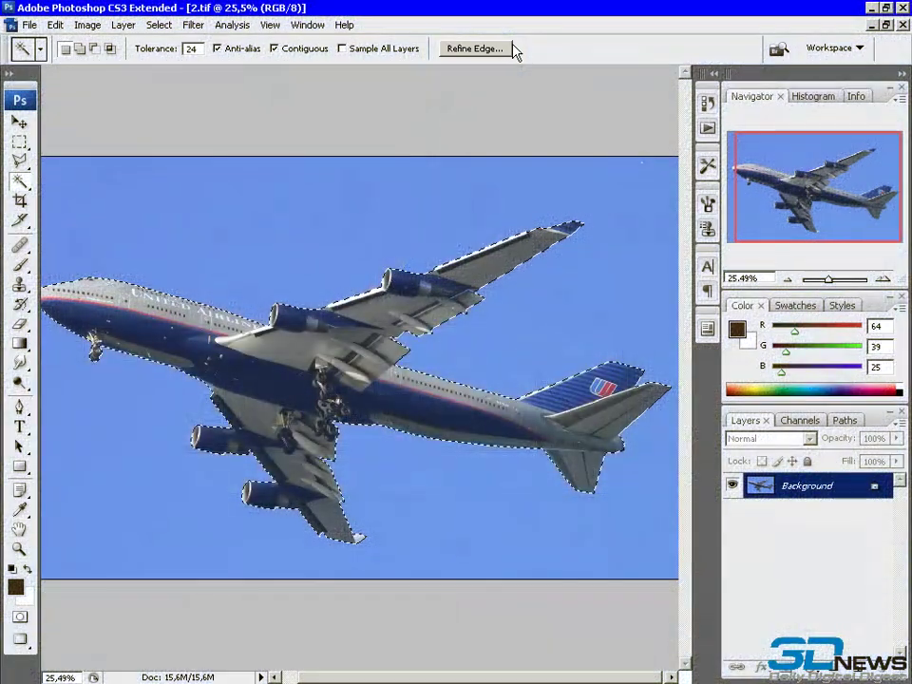
Step: Refine the edge of the airplane selection with Feather 5.5 px and Contract/Expand -15%
left_click(514, 45)
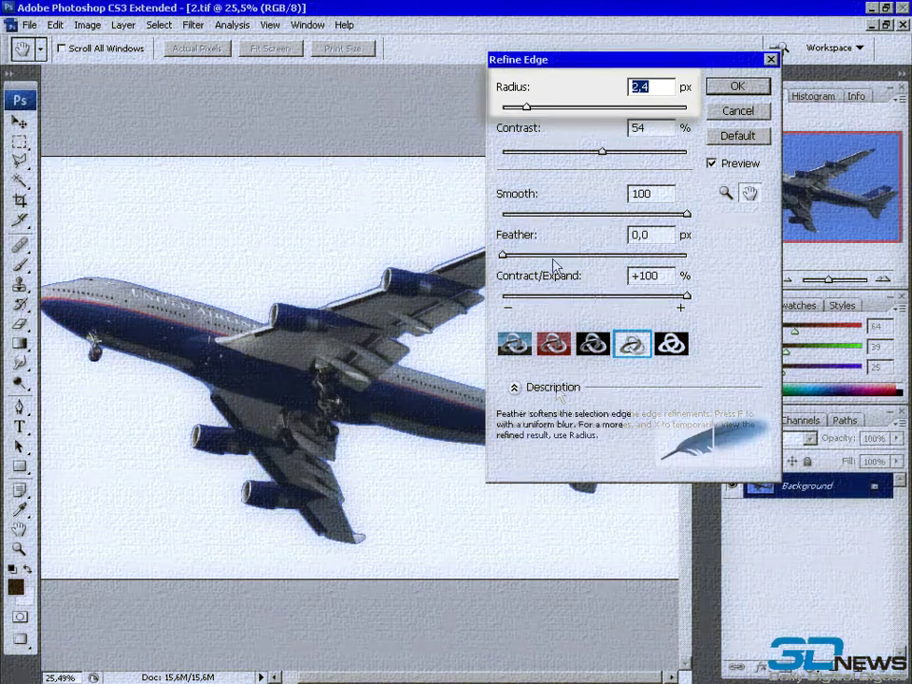
left_click_drag(502, 255, 554, 257)
left_click_drag(574, 296, 581, 299)
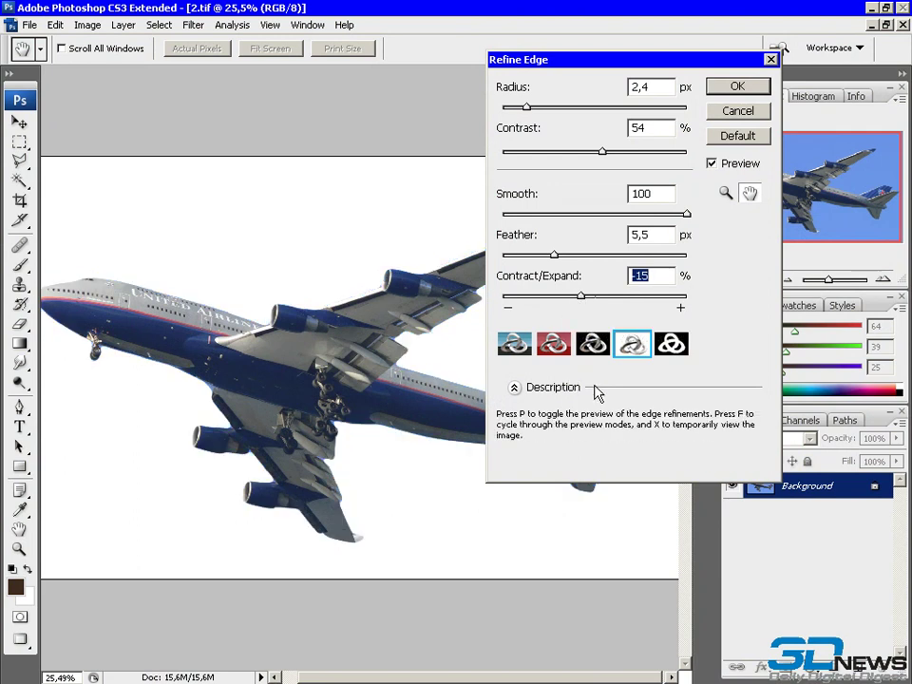
left_click(738, 85)
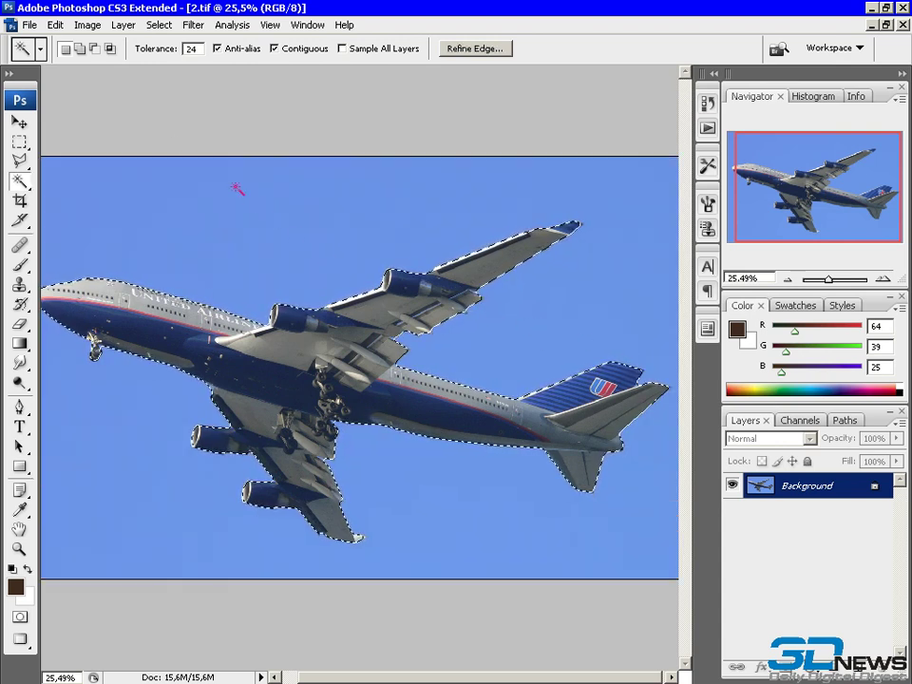
Step: Cut the selected airplane out of 2.tif and paste it into the lightning image 1.tif
left_click(56, 25)
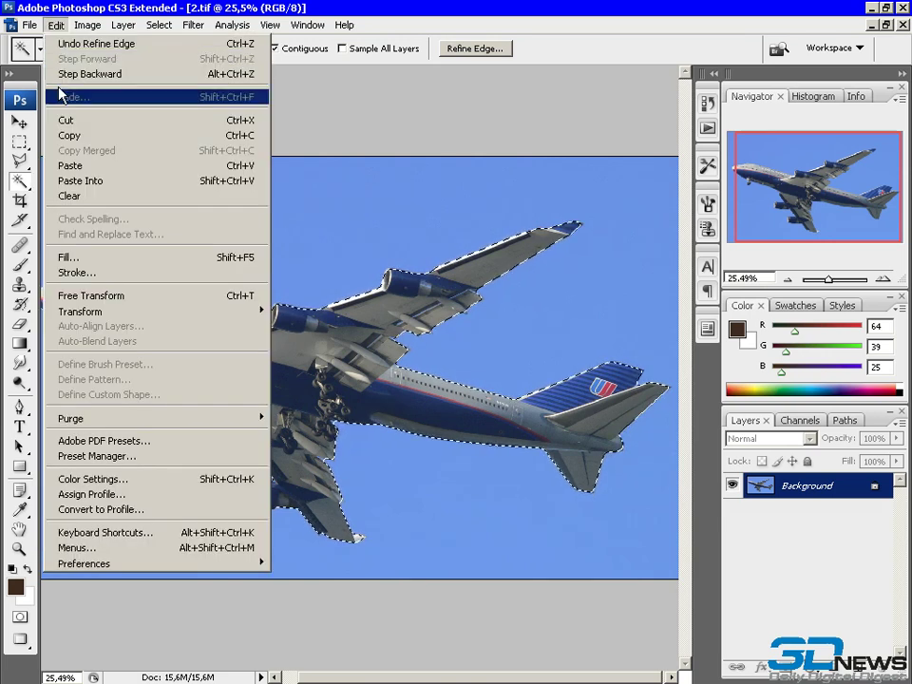
left_click(111, 122)
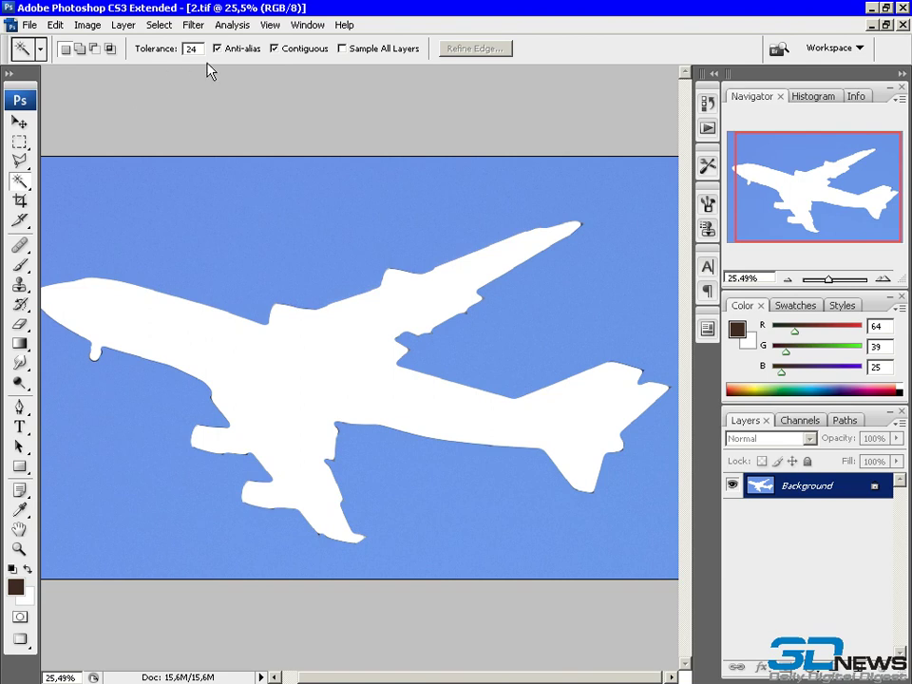
left_click(307, 25)
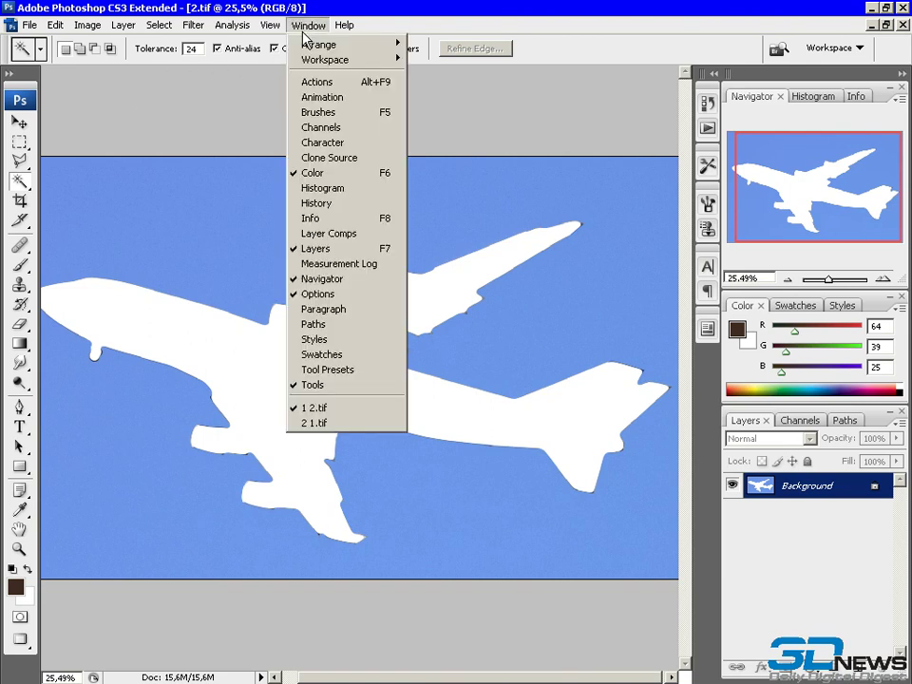
left_click(373, 424)
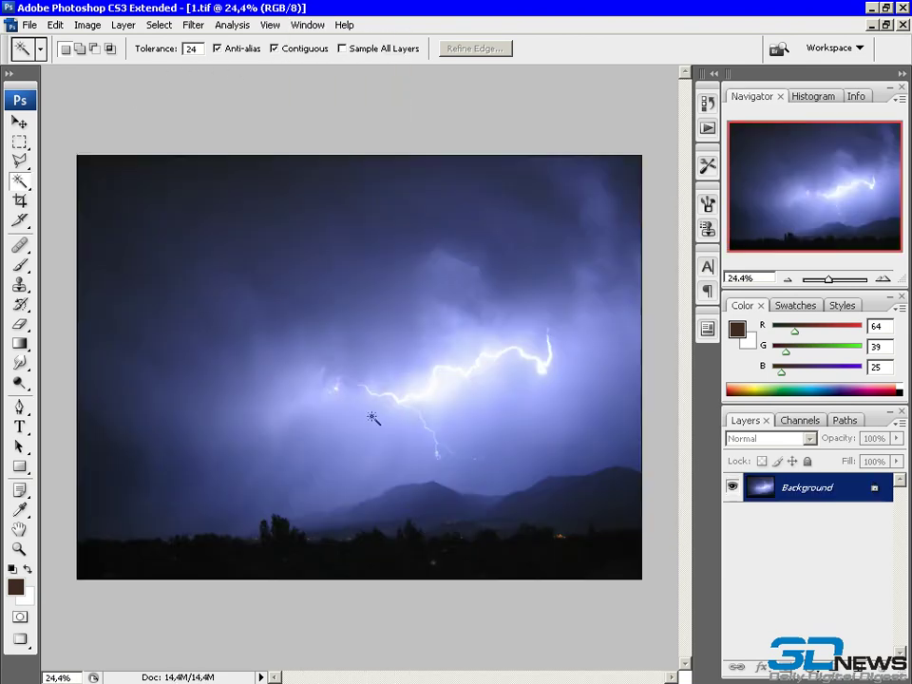
left_click(56, 25)
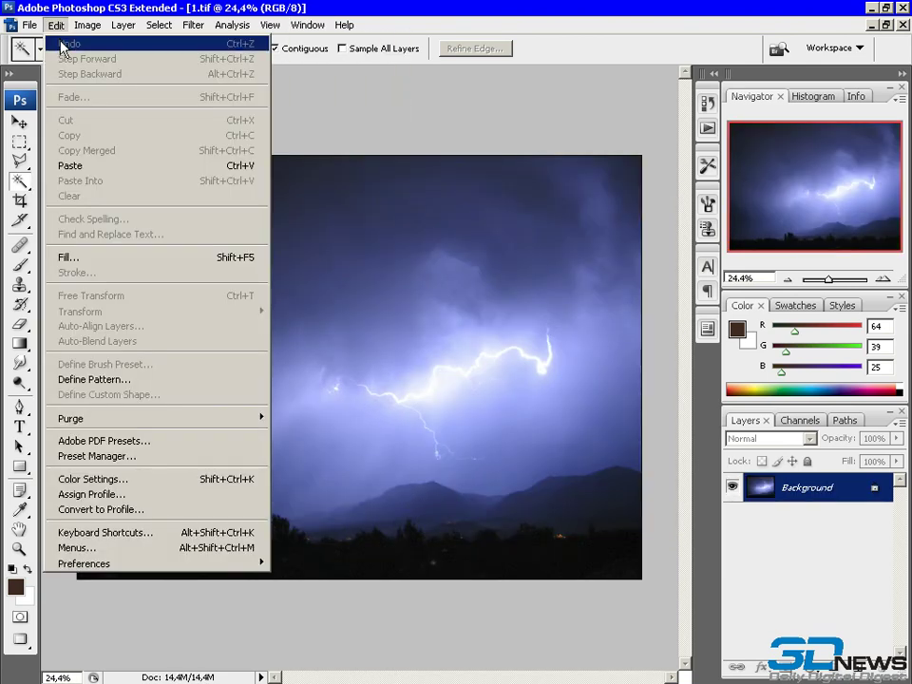
left_click(115, 168)
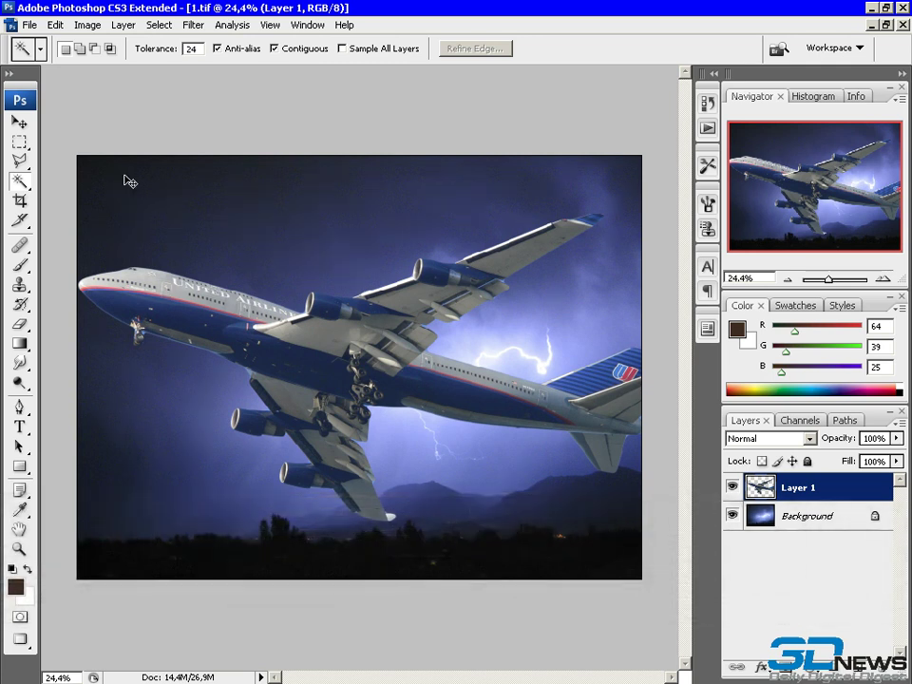
Step: Scale the pasted airplane proportionally to 49% and move it into the dark sky above and left of the lightning
key("ctrl+t")
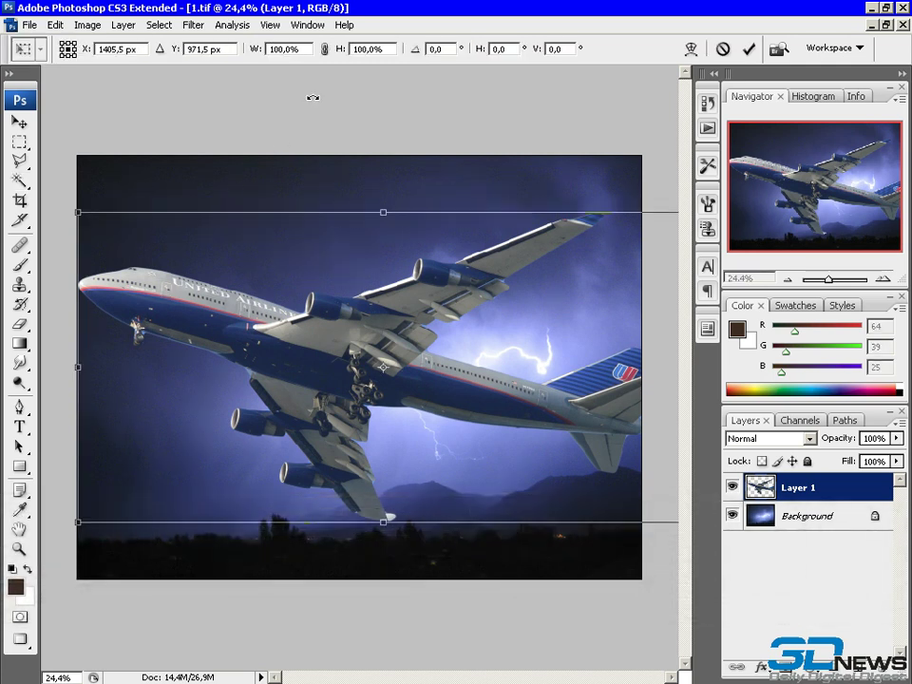
left_click(325, 50)
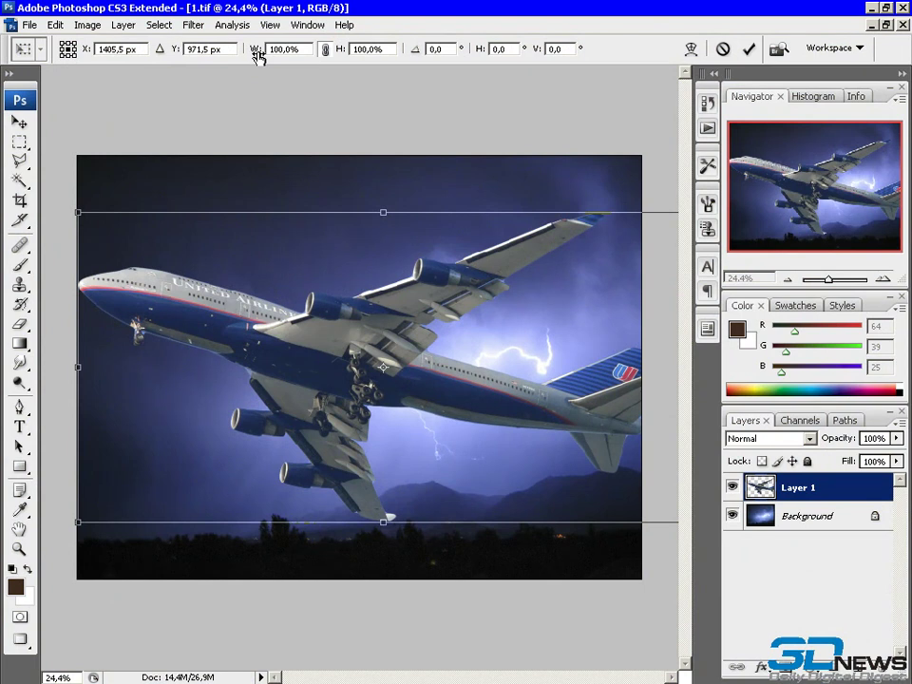
left_click_drag(257, 57, 211, 77)
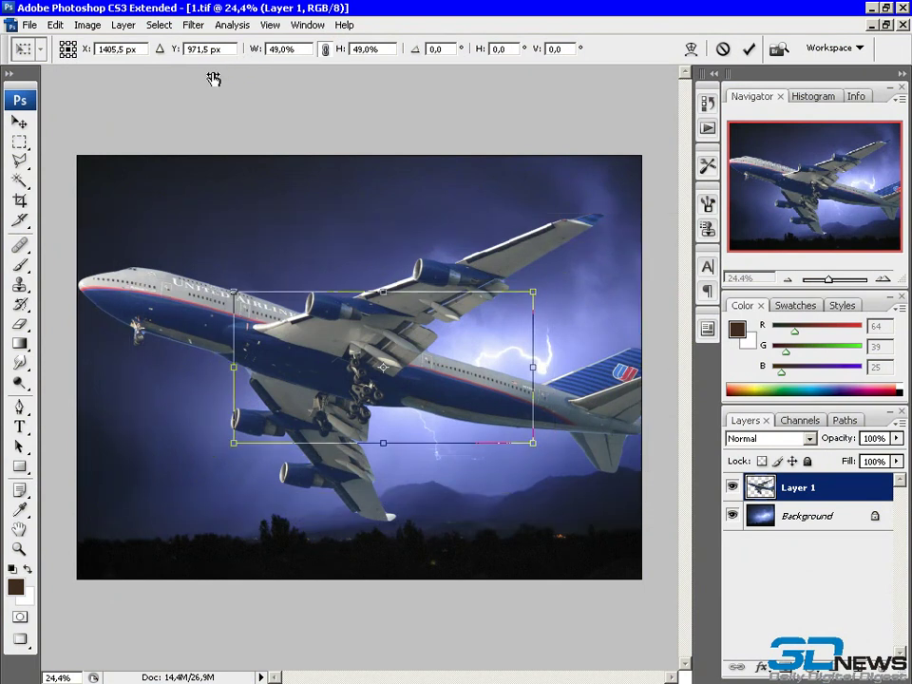
left_click_drag(491, 414, 420, 340)
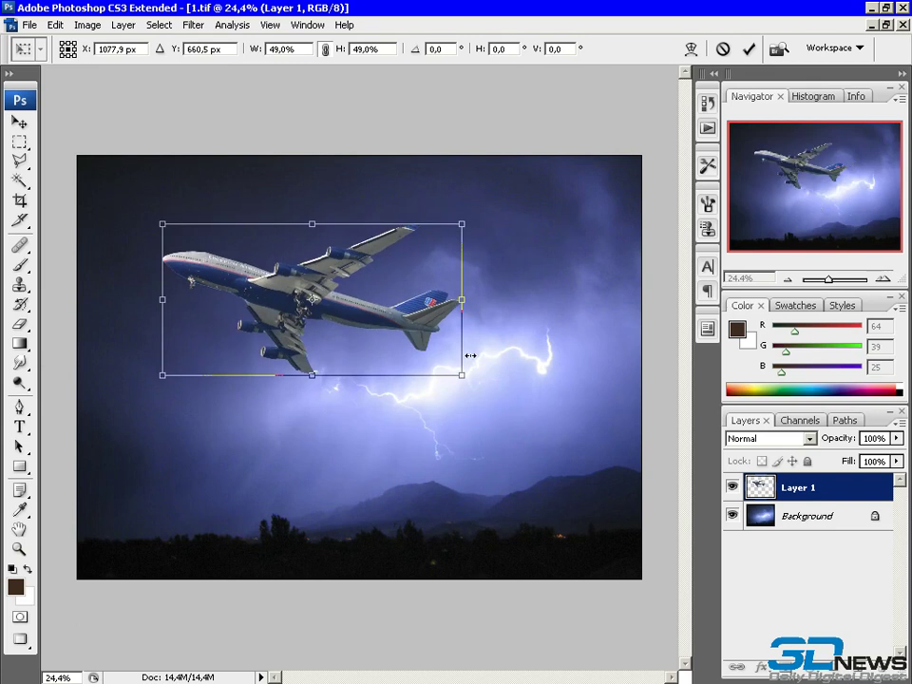
key("Return")
Step: Nudge the airplane slightly up and to the left, and set its layer's blend mode to Multiply
key("w")
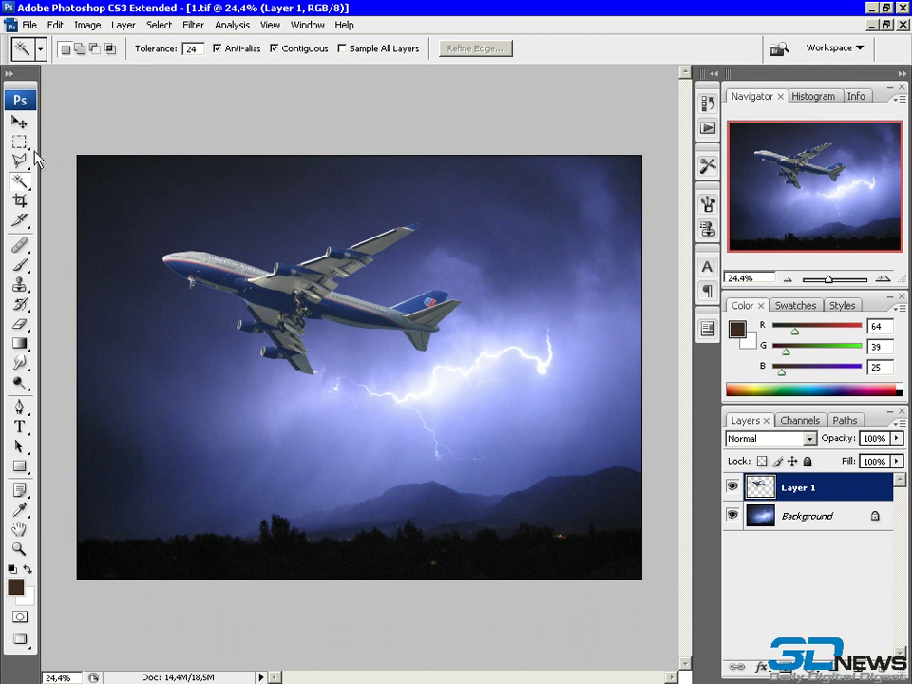
left_click(19, 122)
left_click_drag(219, 227, 216, 222)
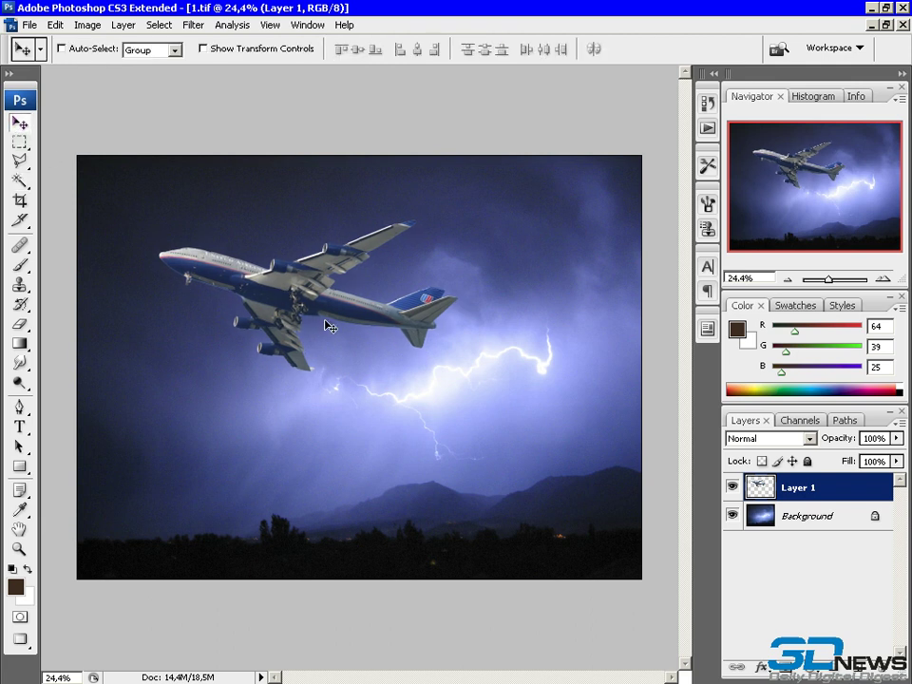
left_click(810, 438)
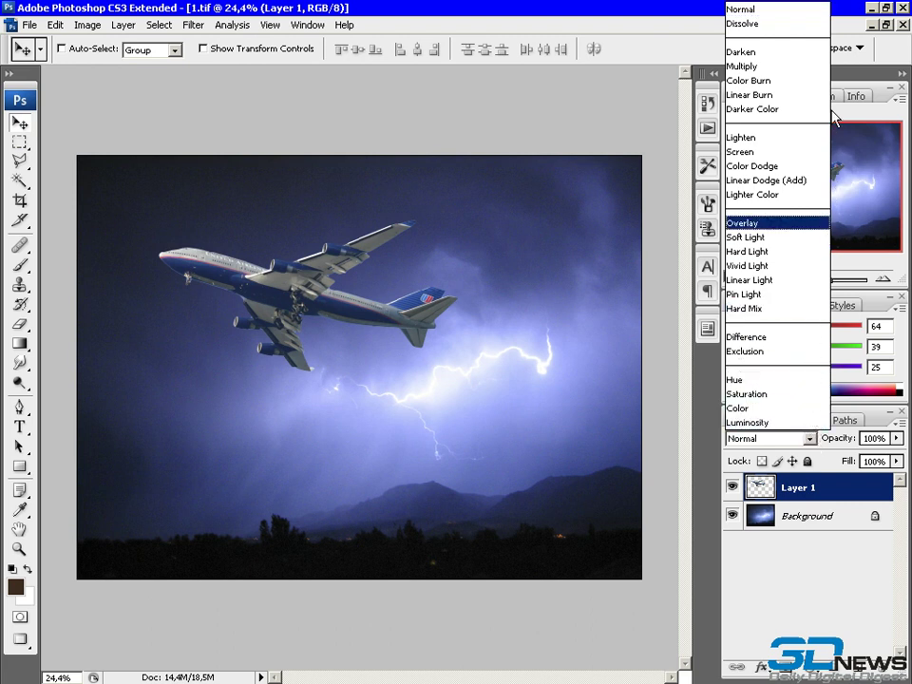
left_click(790, 66)
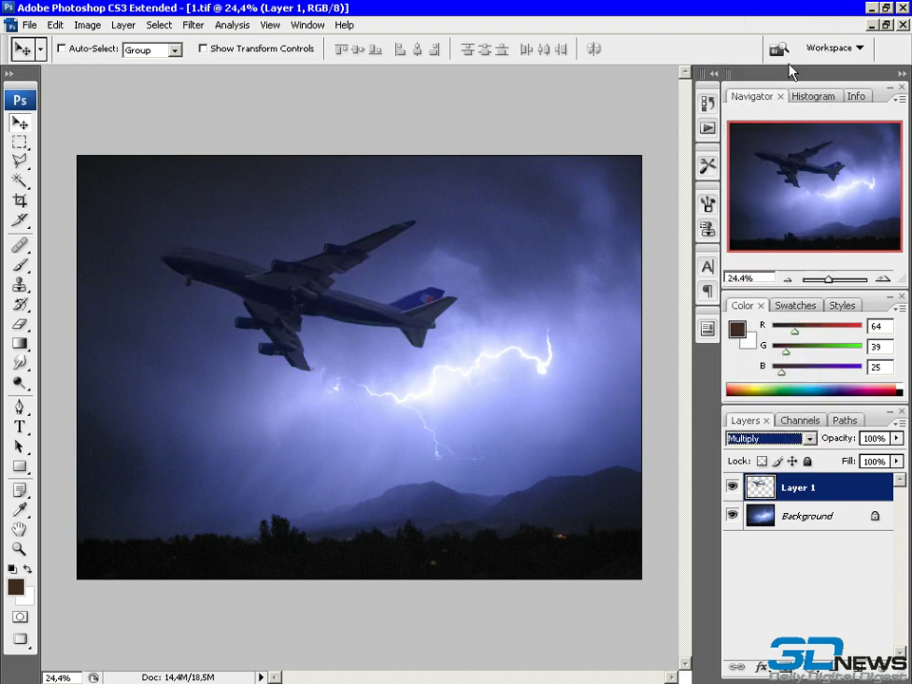